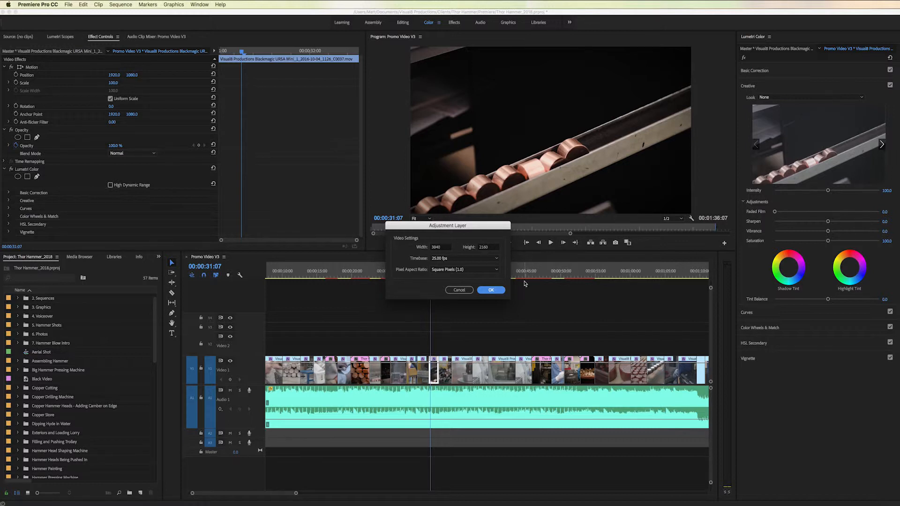
- Create an adjustment layer at 3840 × 2160, 25.00 fps, with square pixels
double_click(446, 249)
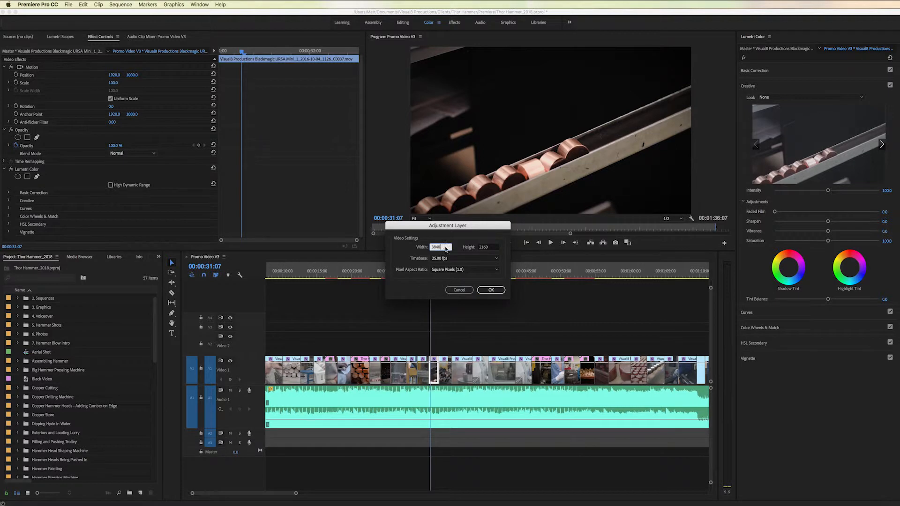
double_click(493, 249)
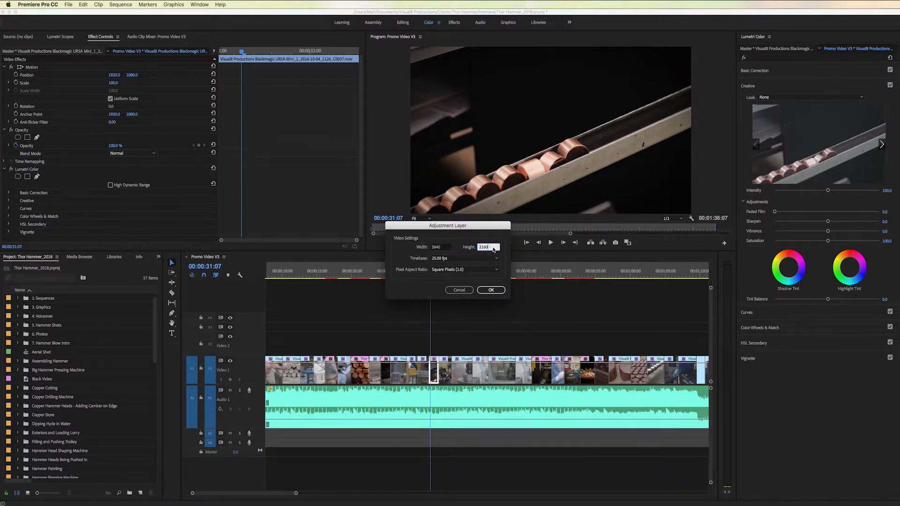
double_click(446, 248)
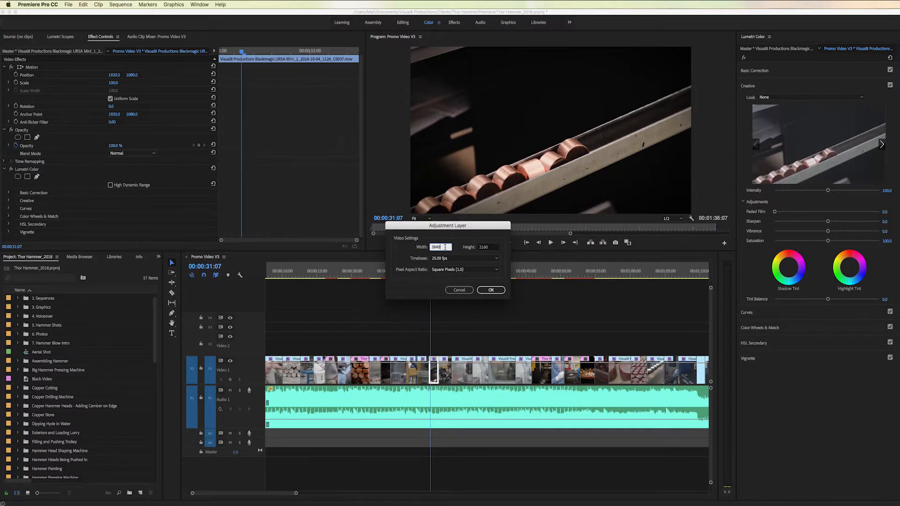
click(490, 290)
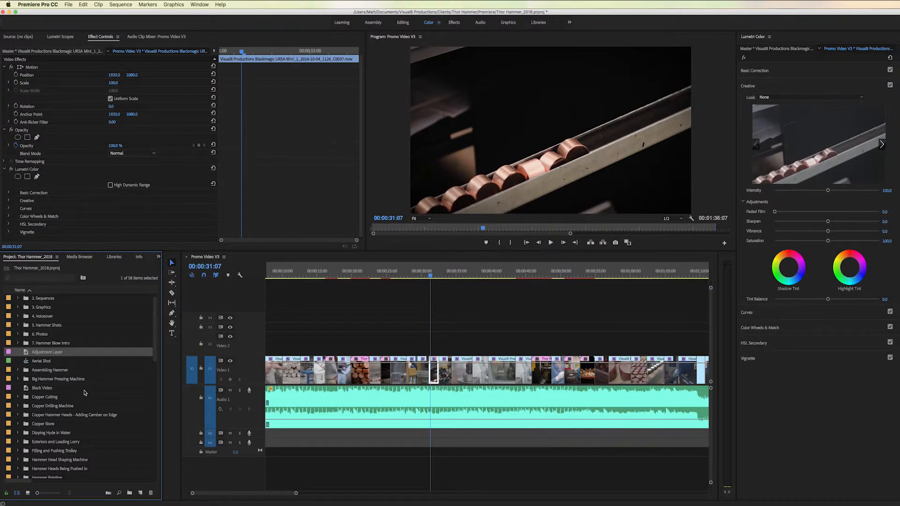
- Place the adjustment layer on Video 2 at 00:00:31:07 and extend its end to about 00:00:42
drag(26, 353, 433, 349)
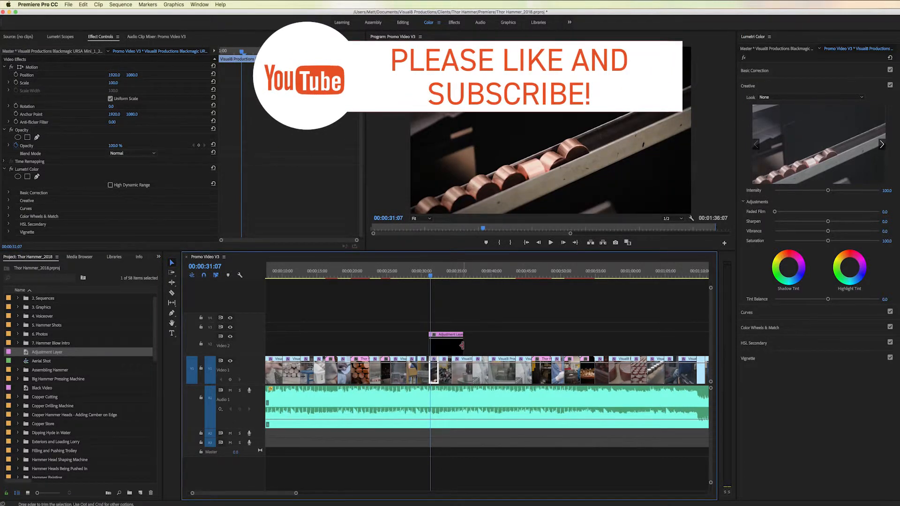
drag(461, 346, 504, 345)
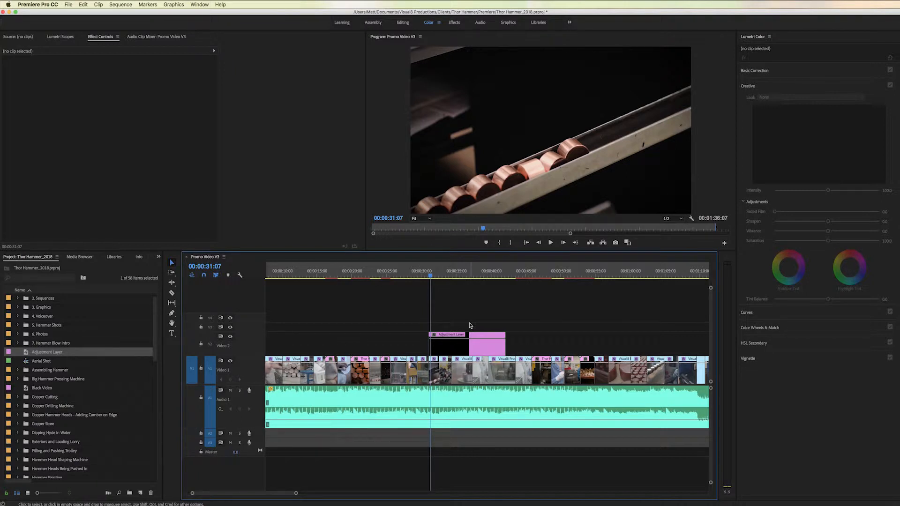
- Grade the adjustment layer in Basic Correction with Exposure 4.3, Contrast 100, Highlights about 87.9 and Shadows about 94.6
click(468, 348)
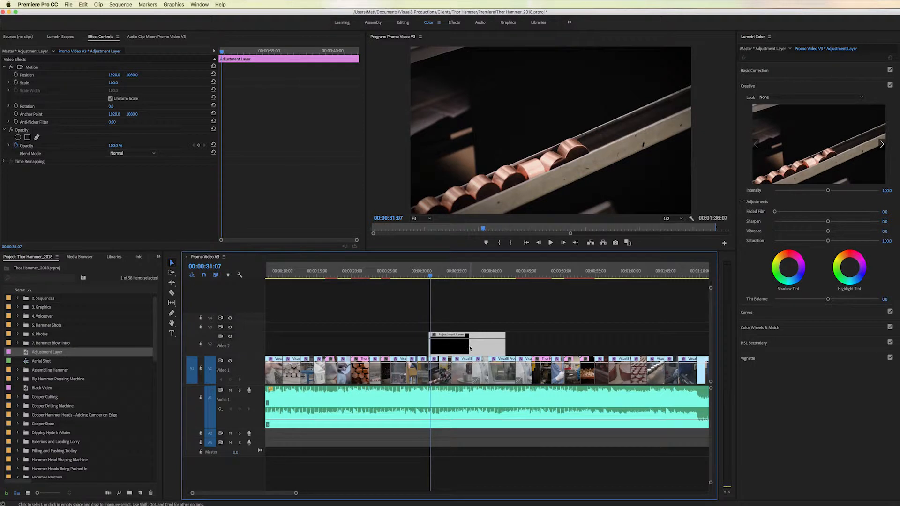
click(793, 77)
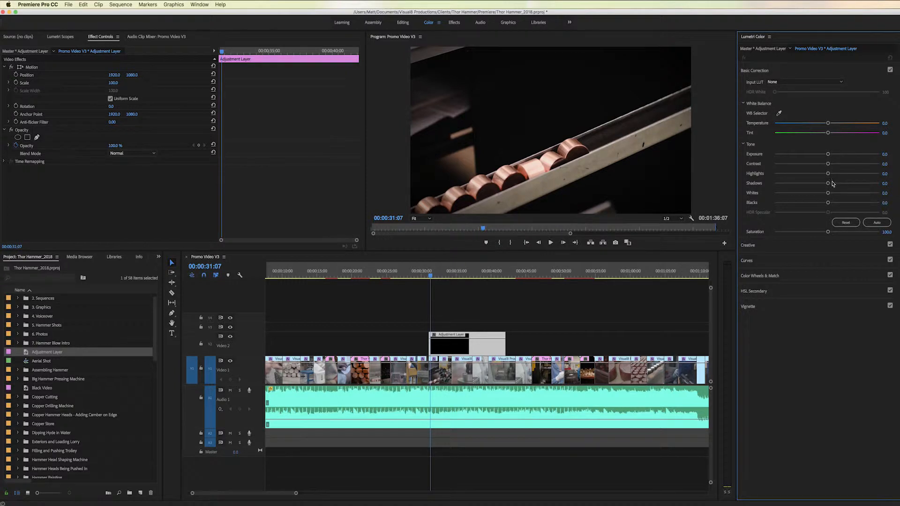
drag(829, 184, 886, 168)
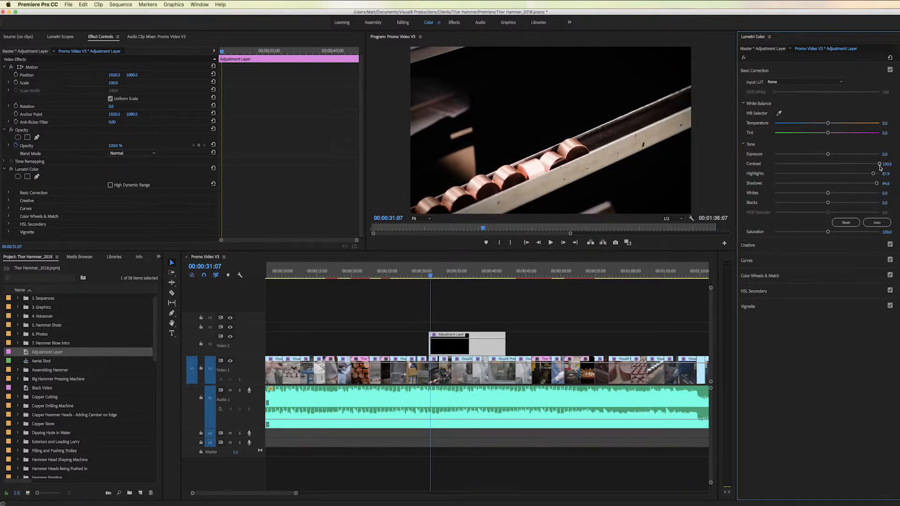
drag(828, 154, 871, 158)
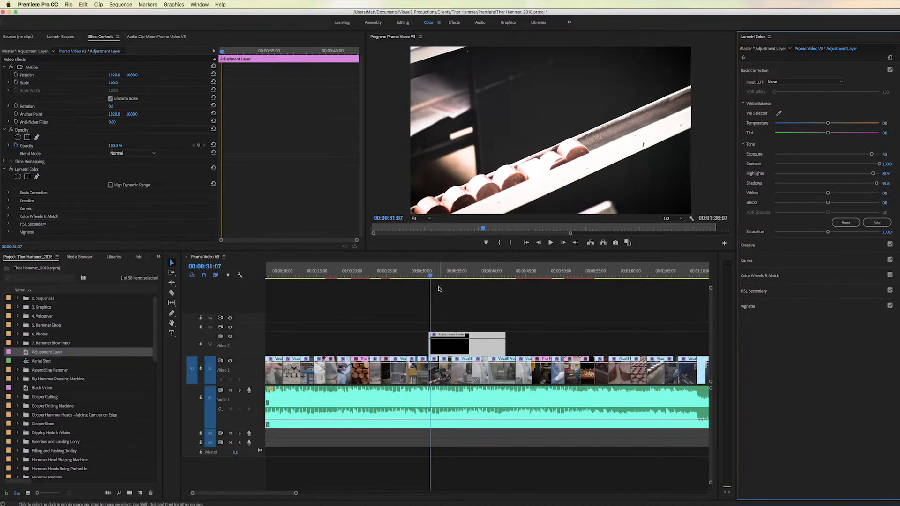
- Shorten the adjustment layer to end at the cut near 00:00:40 and preview footage inside and beyond it
drag(431, 276, 495, 279)
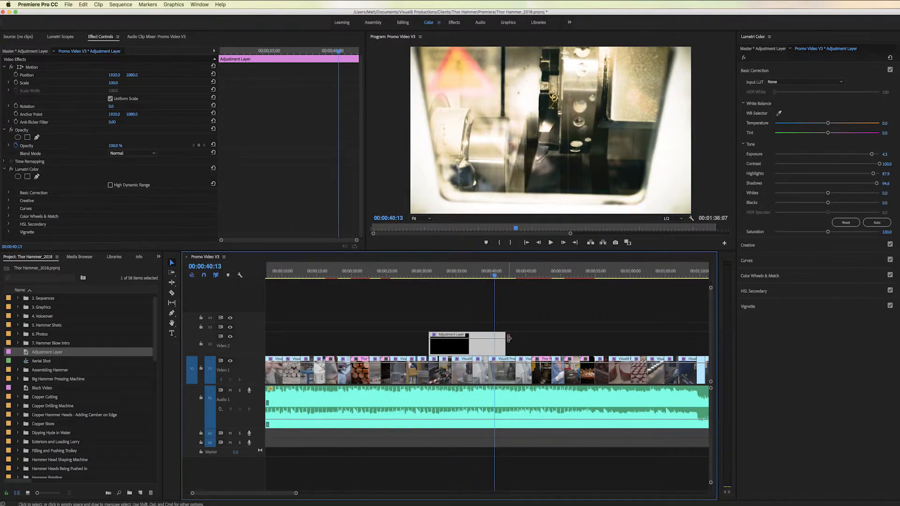
drag(503, 344, 488, 344)
click(474, 278)
drag(474, 277, 495, 277)
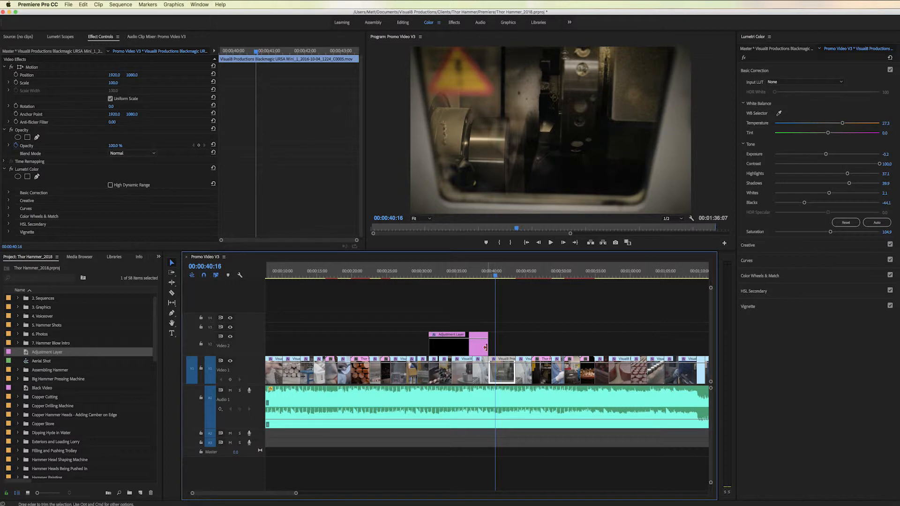
- Extend the adjustment layer to the end of the machine clip near 00:00:43 and preview the graded footage
drag(486, 347, 514, 345)
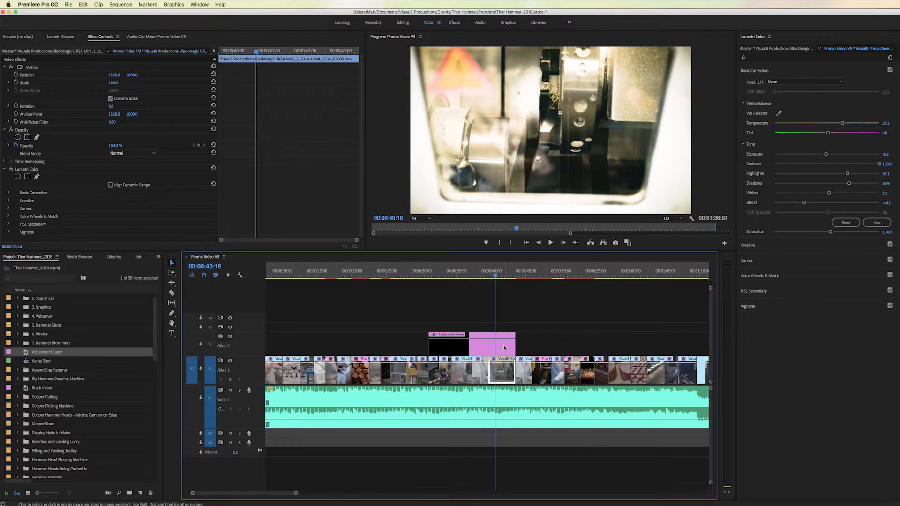
drag(496, 276, 457, 288)
- Inspect the color settings of the adjustment layer and of the individual clips beneath it
click(471, 347)
click(463, 377)
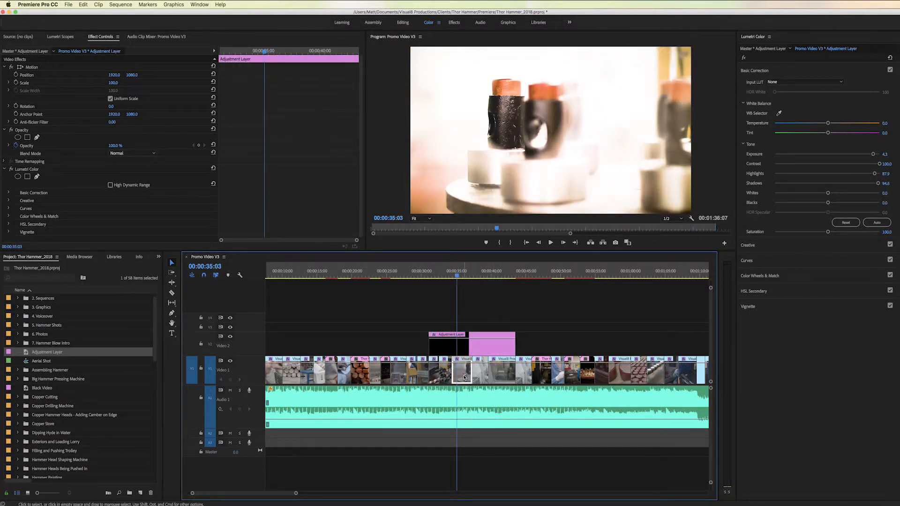
click(480, 372)
click(509, 372)
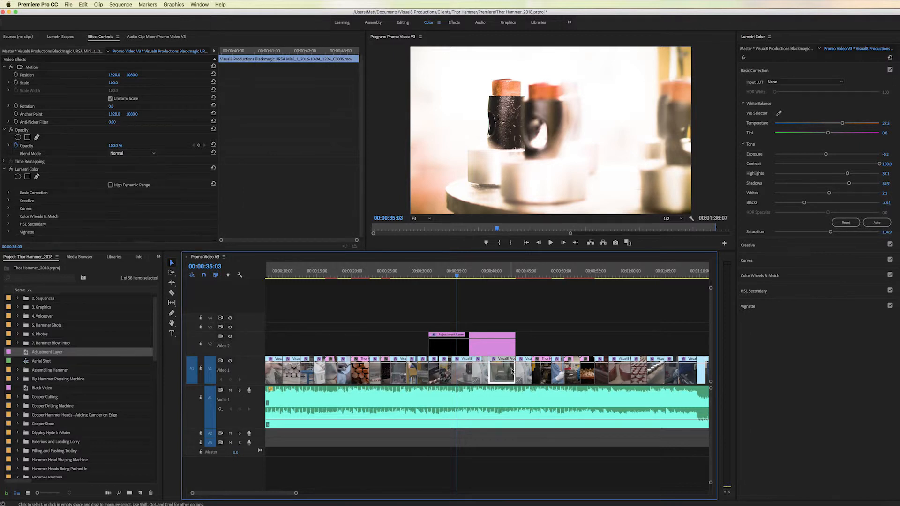
click(465, 344)
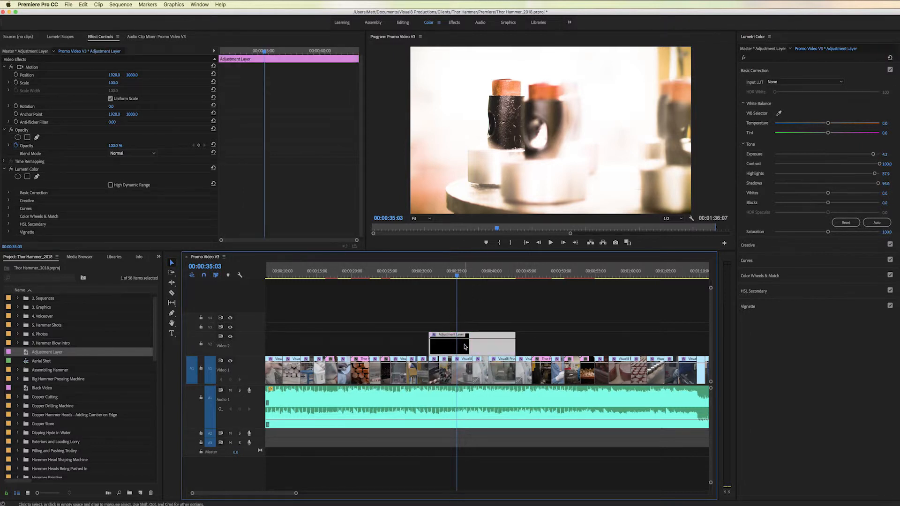
- Try shortening the adjustment layer, undo that trim, and extend its end to about 00:00:45
drag(515, 346, 447, 345)
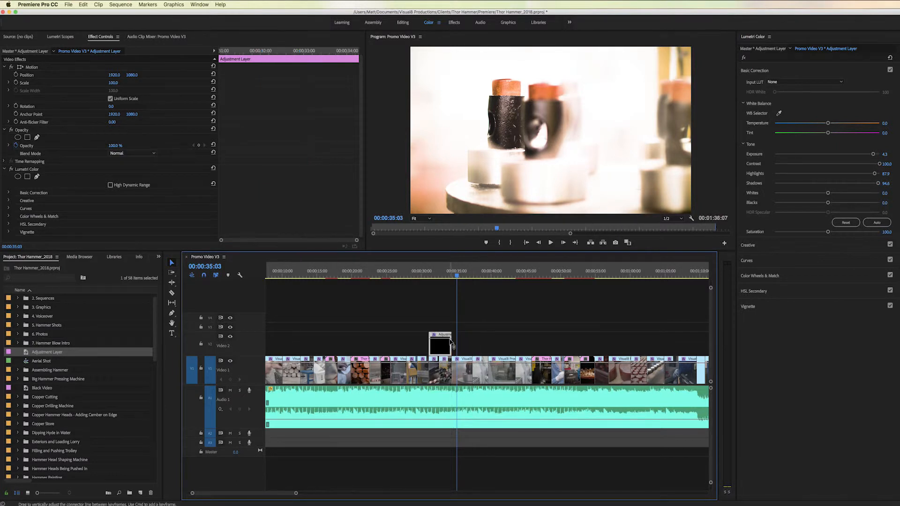
key(super+z)
drag(517, 345, 528, 345)
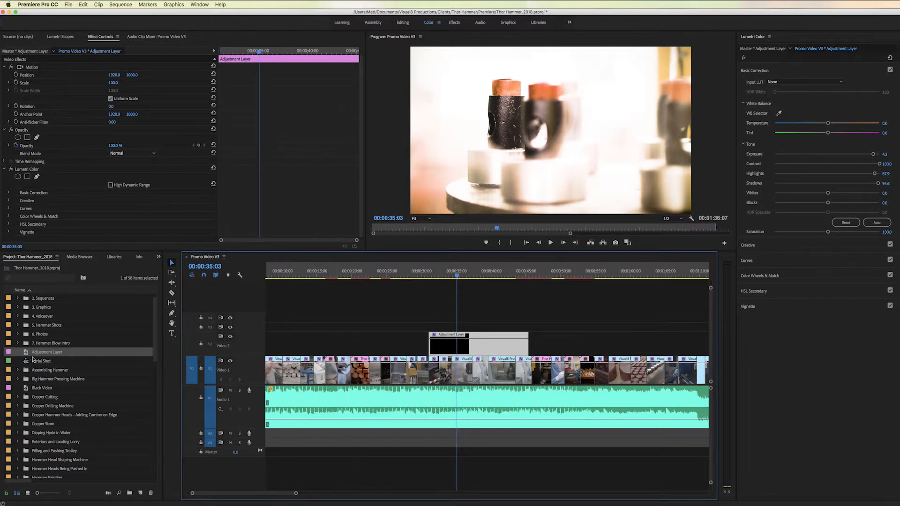
- Place a second adjustment layer on Video 2 over the clips near 00:00:58 and preview the footage below it
mouse_move(26, 355)
drag(25, 354, 615, 345)
click(629, 276)
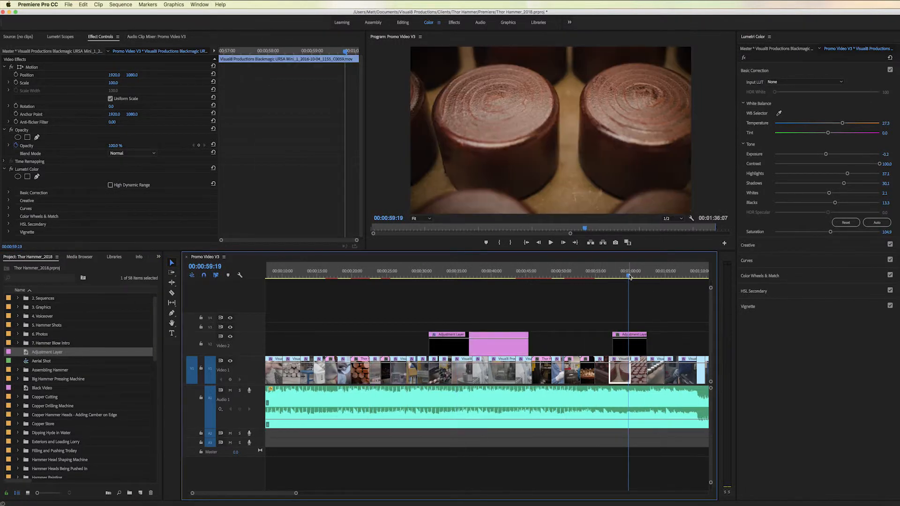
drag(629, 277, 620, 276)
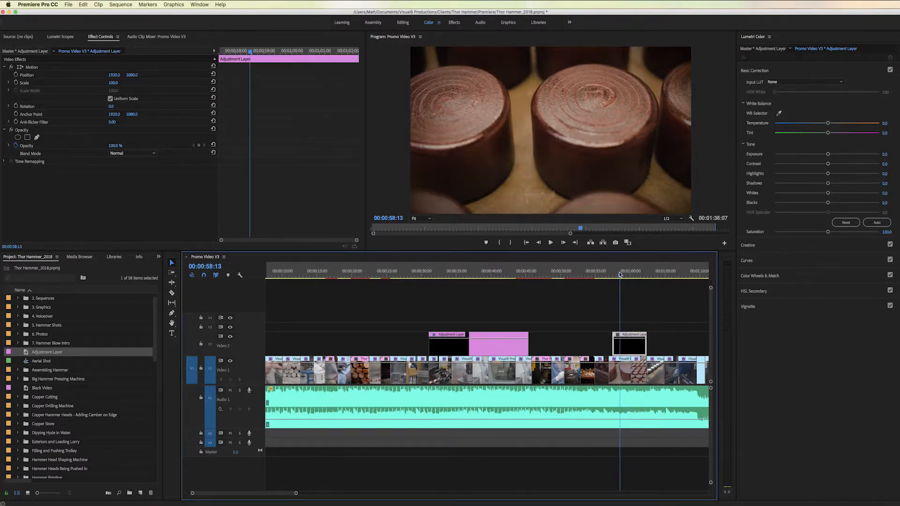
- Copy the Lumetri Color effect from the first adjustment layer onto the second one near 00:00:59 and preview it
click(486, 353)
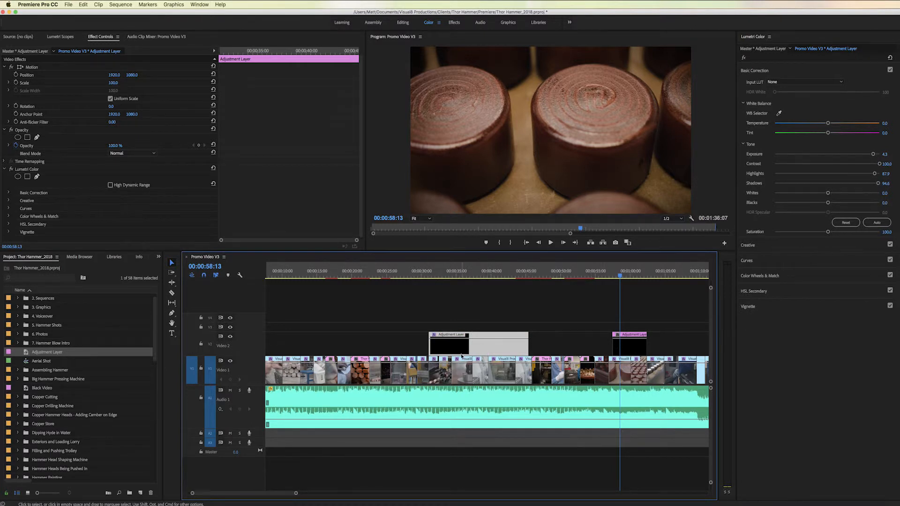
scroll(463, 349, left, 3)
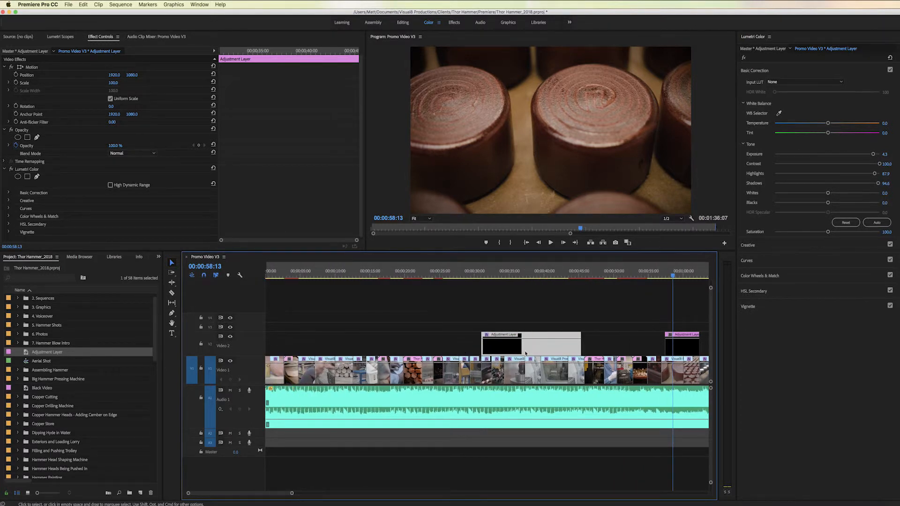
scroll(525, 354, right, 7)
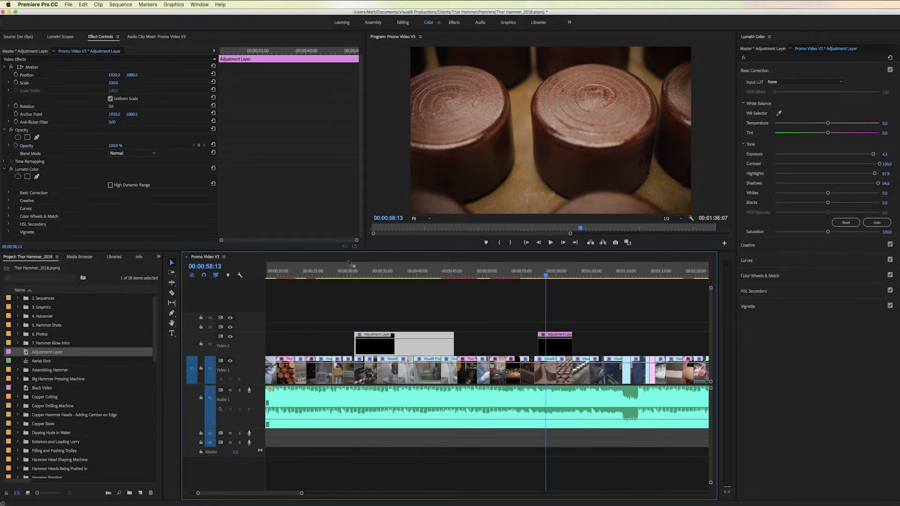
click(27, 170)
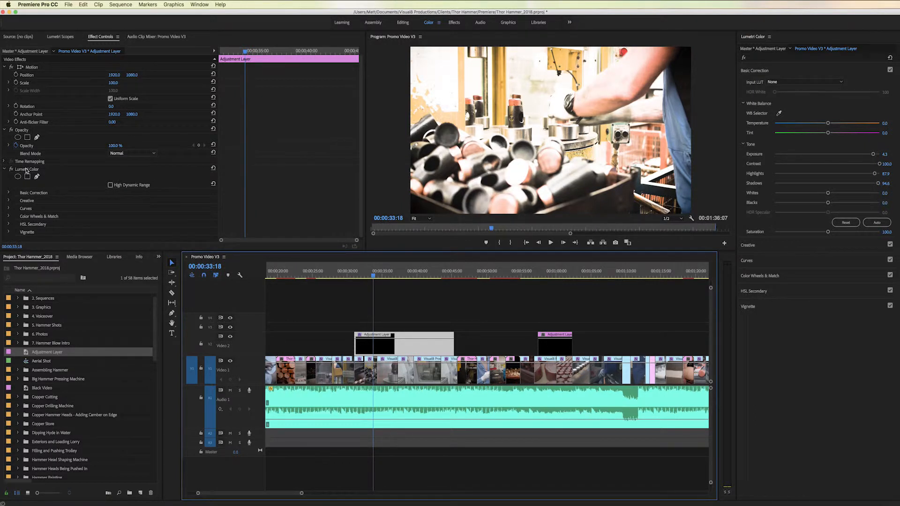
click(26, 170)
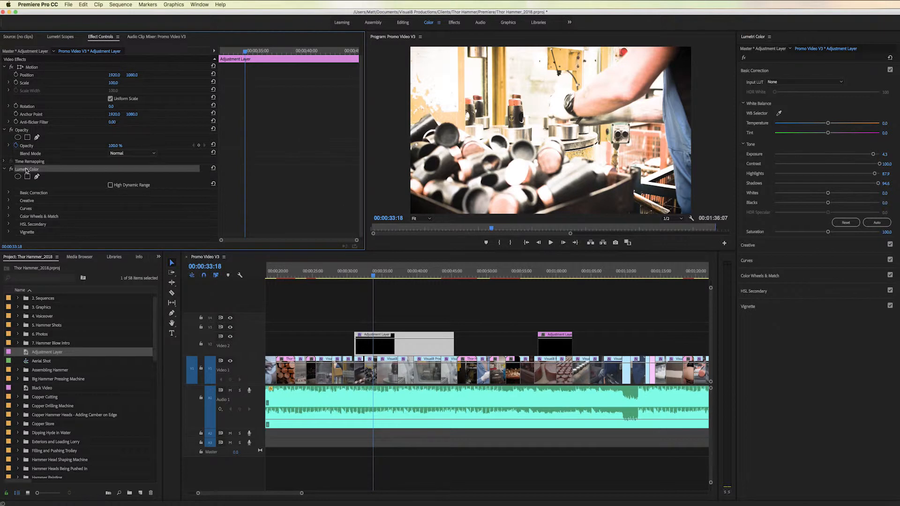
click(552, 272)
click(555, 349)
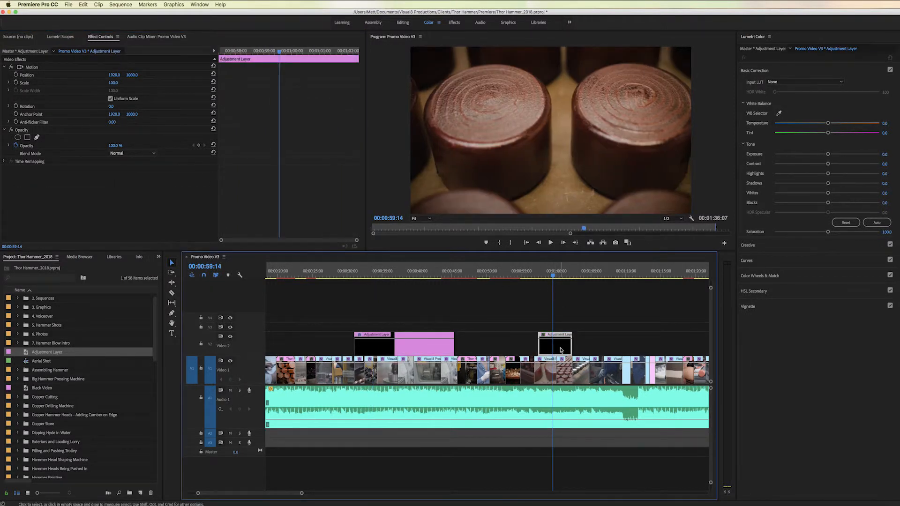
key(super+v)
click(575, 277)
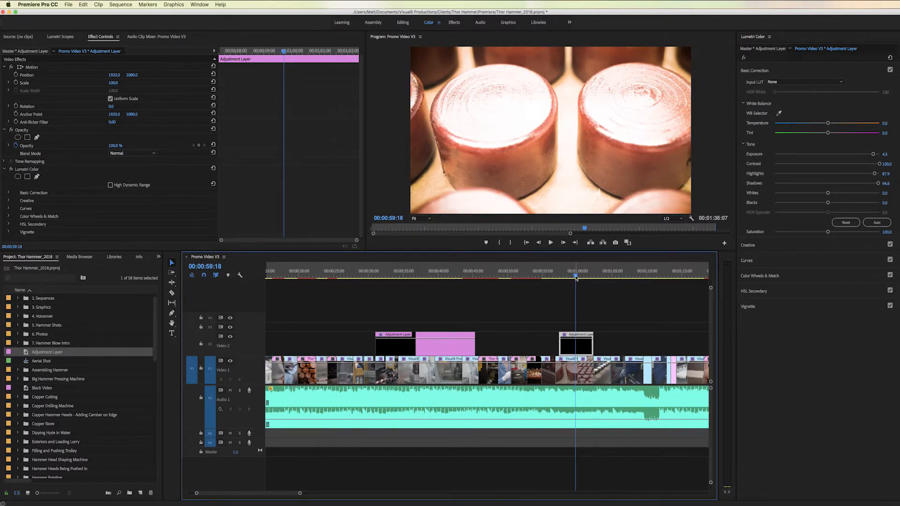
- Compare the grade under both adjustment layers, and delete the second layer near 00:00:59
click(411, 277)
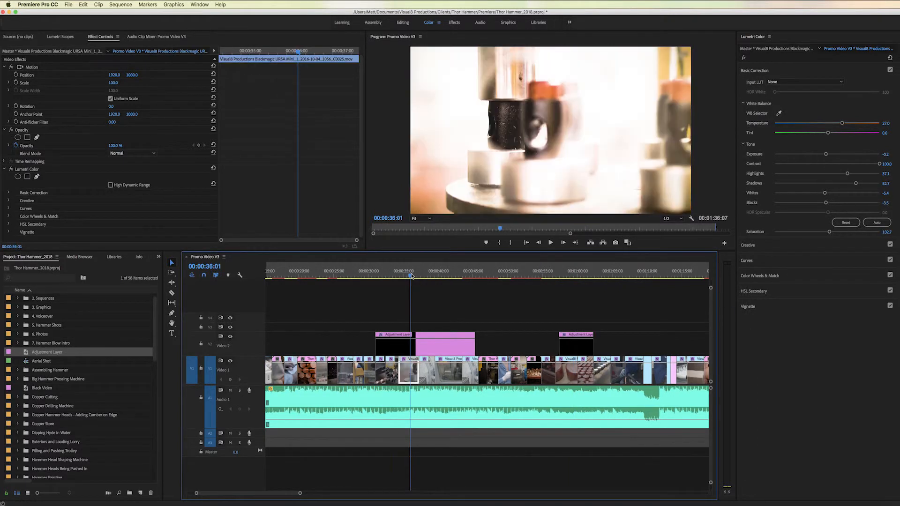
click(426, 352)
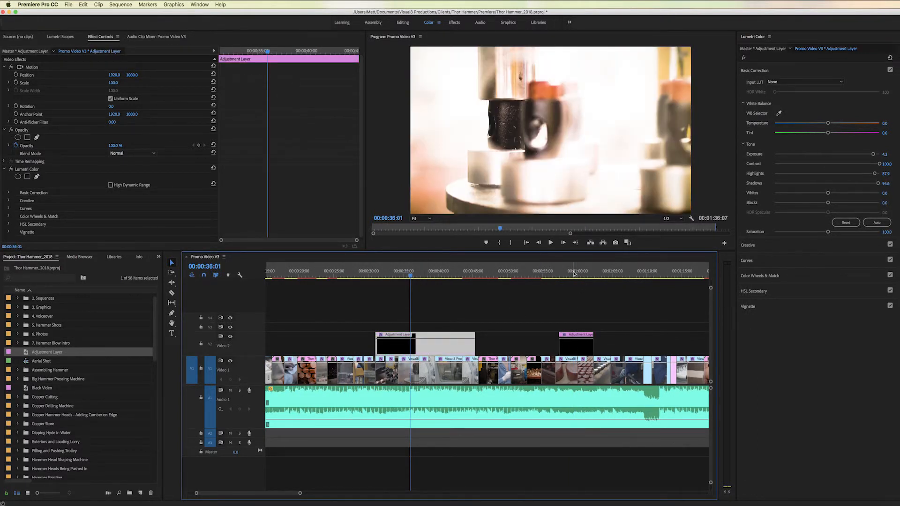
click(572, 272)
click(581, 345)
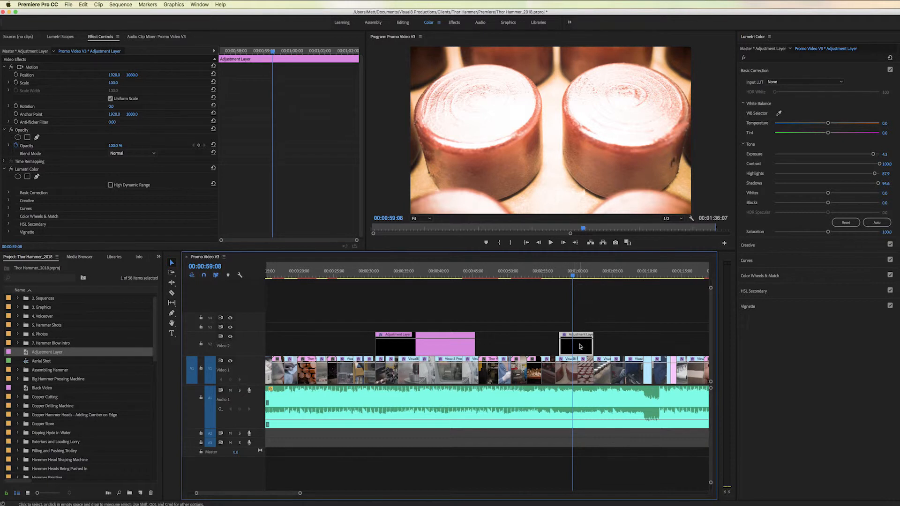
key(Delete)
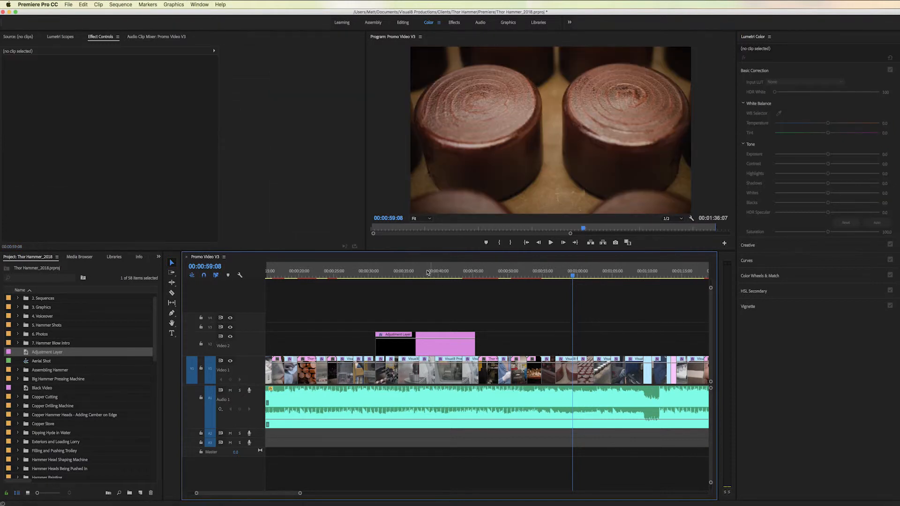
- Remove the Lumetri Color effect from the remaining adjustment layer
click(426, 274)
drag(445, 342, 445, 342)
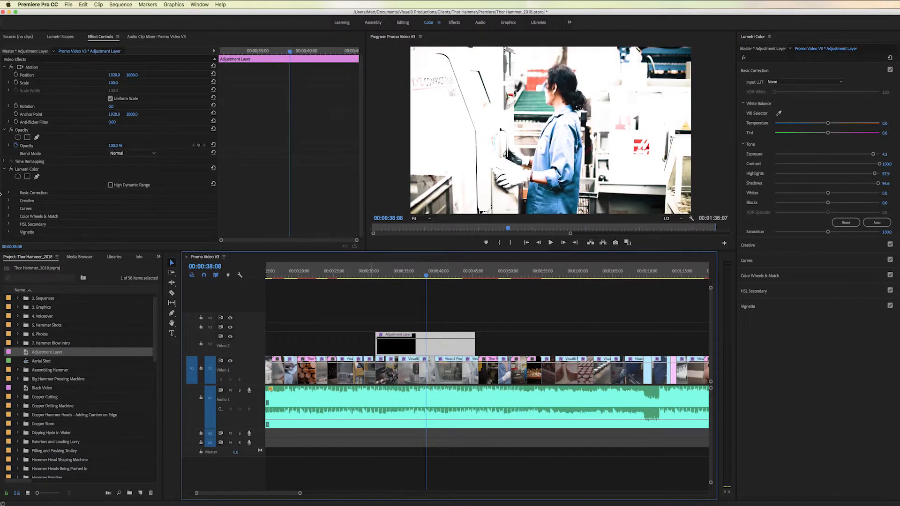
click(28, 170)
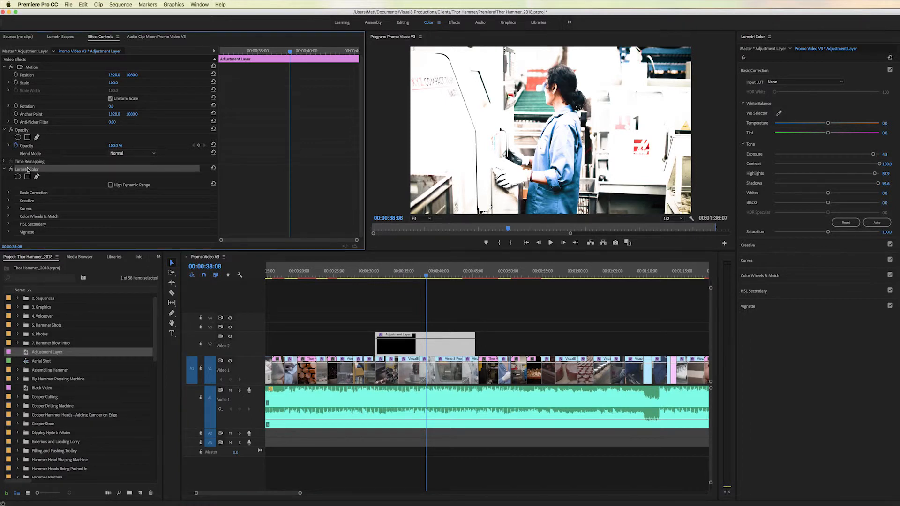
key(Delete)
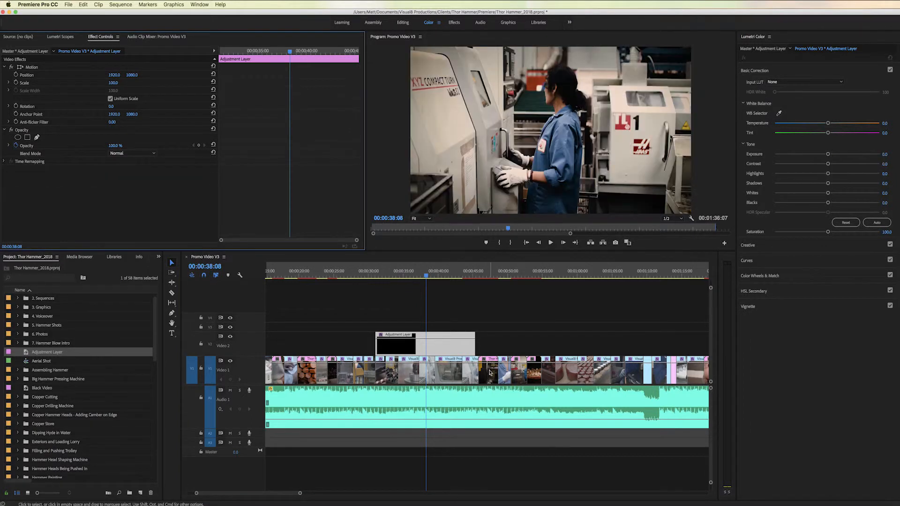
- Find the Gaussian Blur video effect, apply it to the adjustment layer on Video 2, and raise its Blurriness to about 204
click(158, 257)
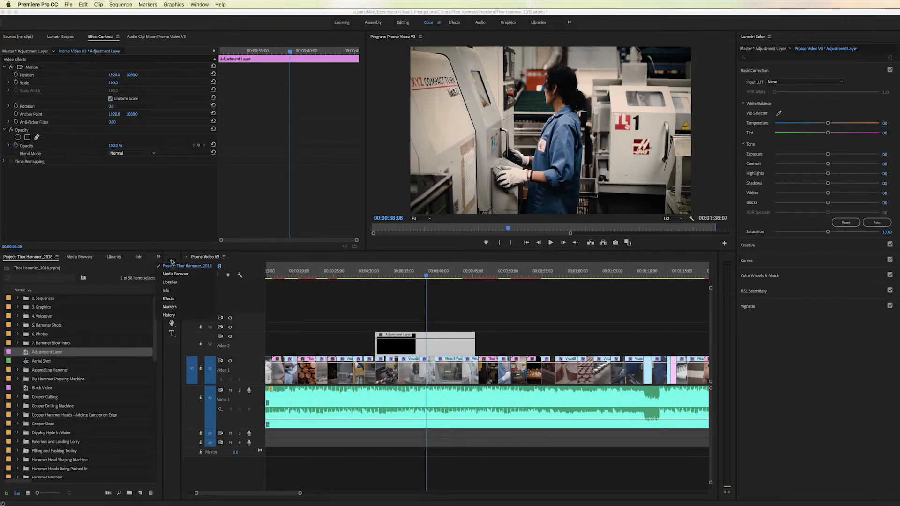
click(168, 299)
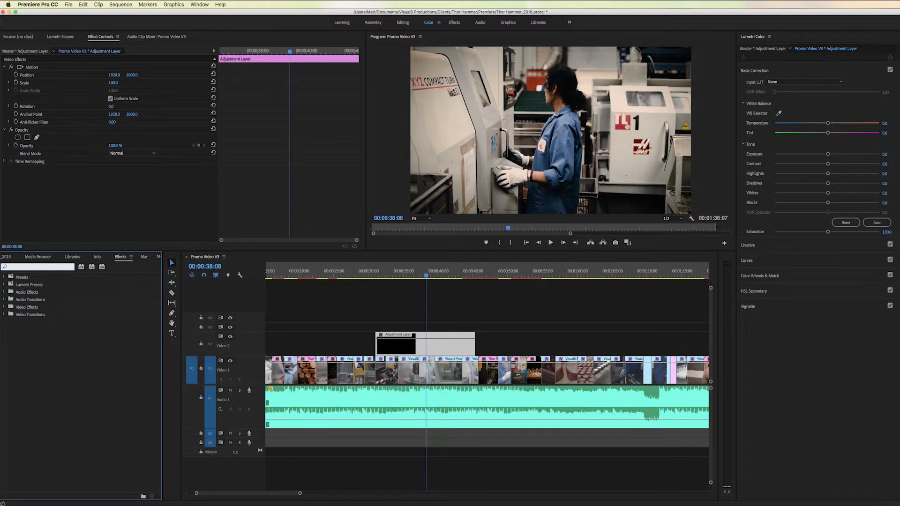
text(gau)
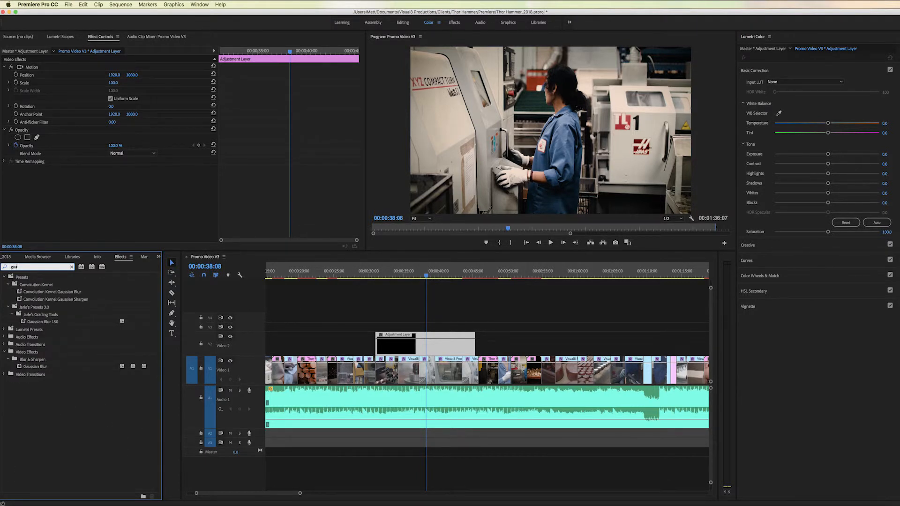
click(27, 367)
drag(19, 368, 413, 349)
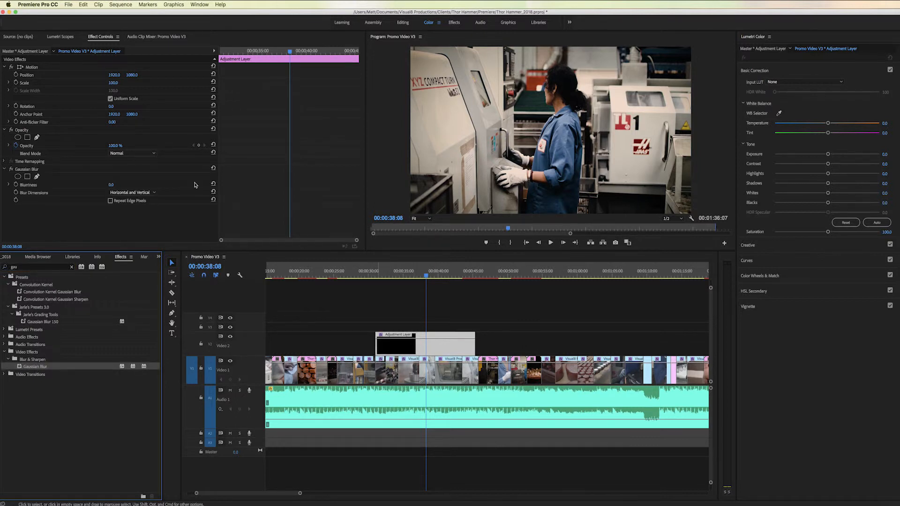
drag(111, 184, 197, 184)
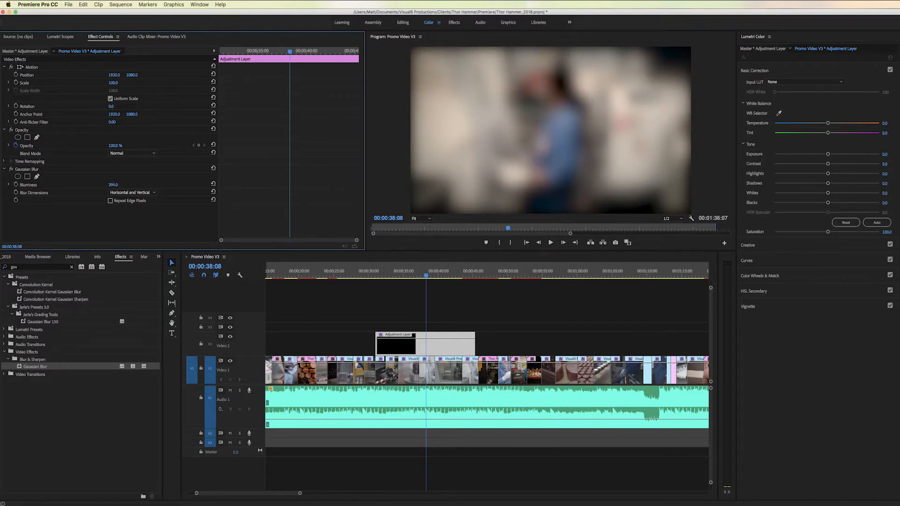
- Preview the footage ahead of the adjustment layer, and extend the layer's start back over the Video 1 clip at 00:00:29:24
click(378, 277)
drag(406, 288, 355, 294)
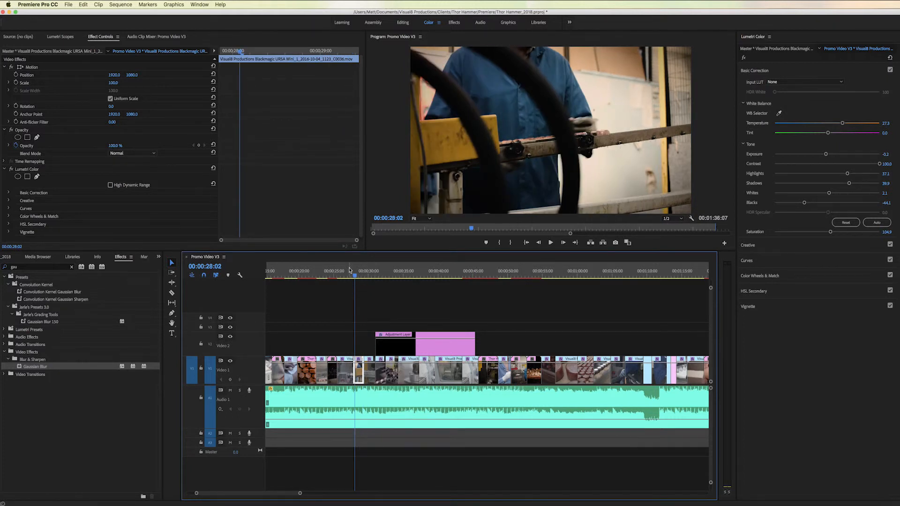
drag(356, 275, 369, 276)
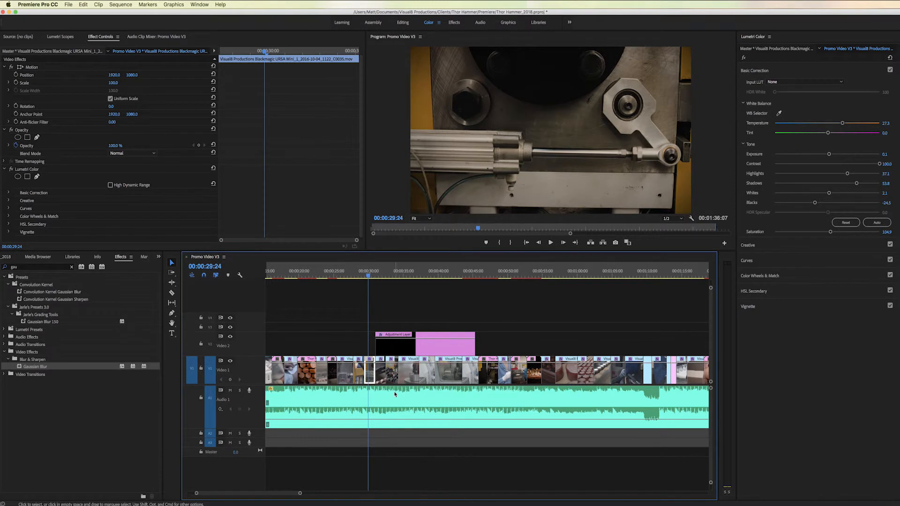
drag(379, 347, 366, 348)
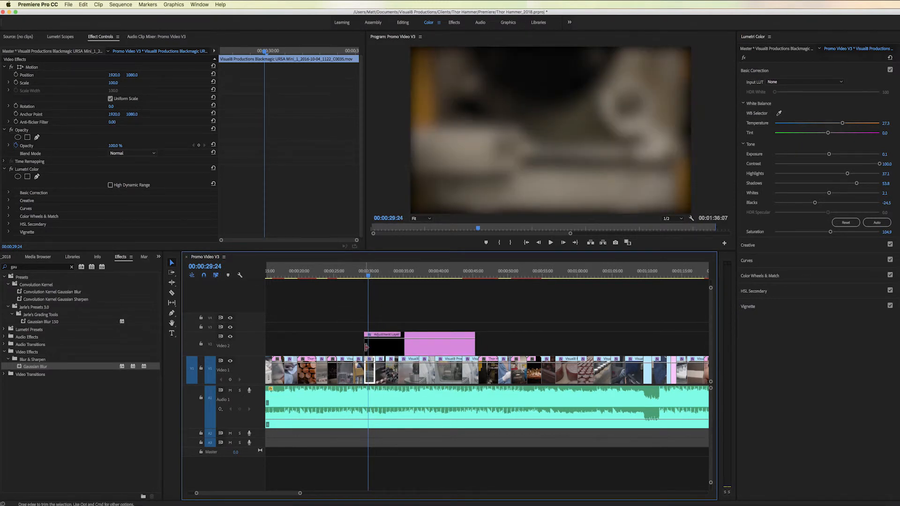